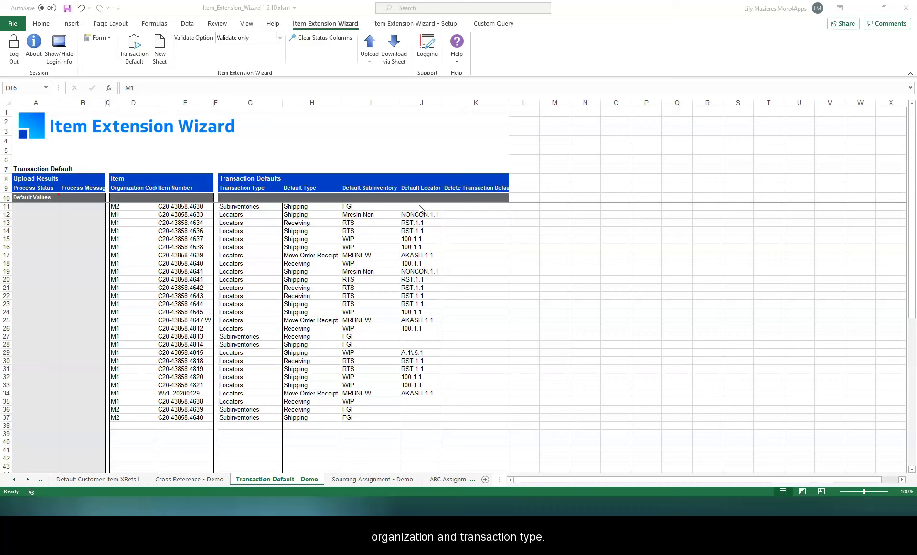
# - Review row 21's Header form, leave its Transaction Type unchanged, and confirm it so it reads Validated
pyautogui.moveTo(6, 272); pyautogui.dragTo(6, 279)
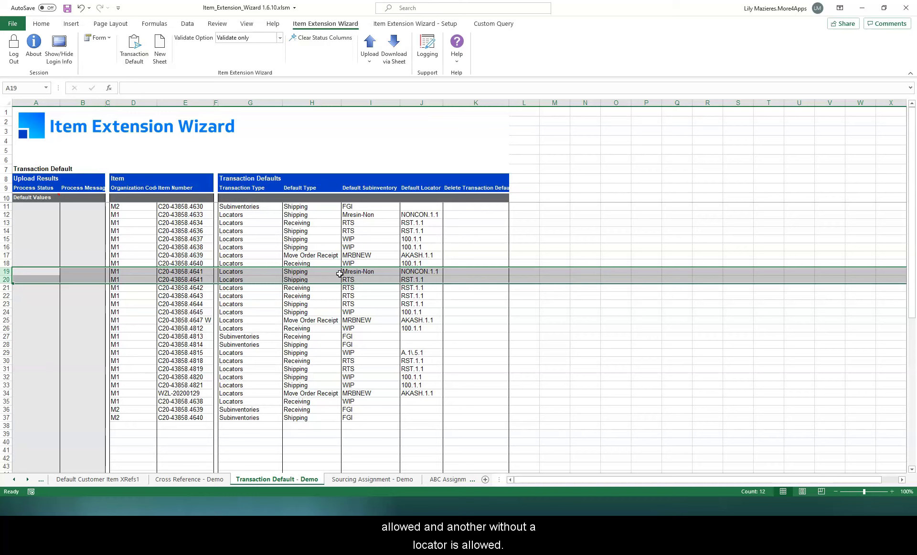
pyautogui.click(272, 287)
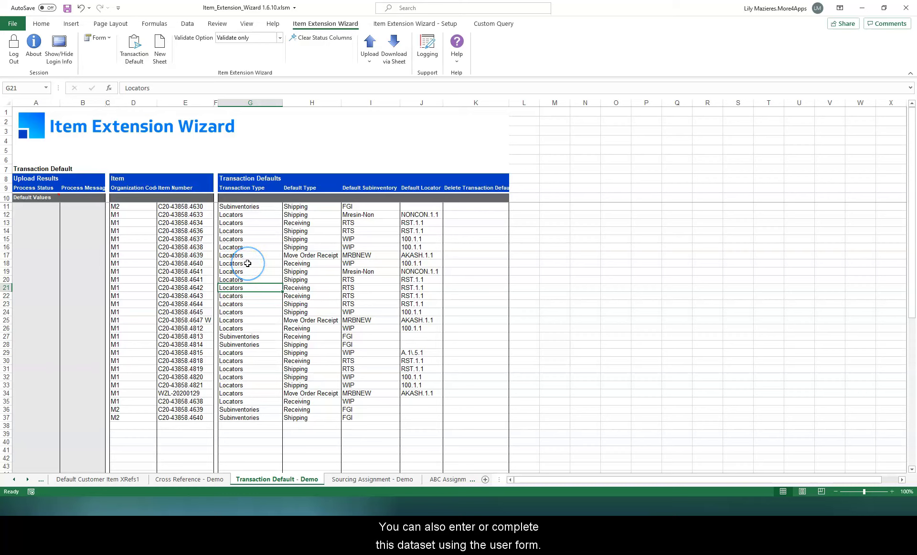
pyautogui.click(99, 37)
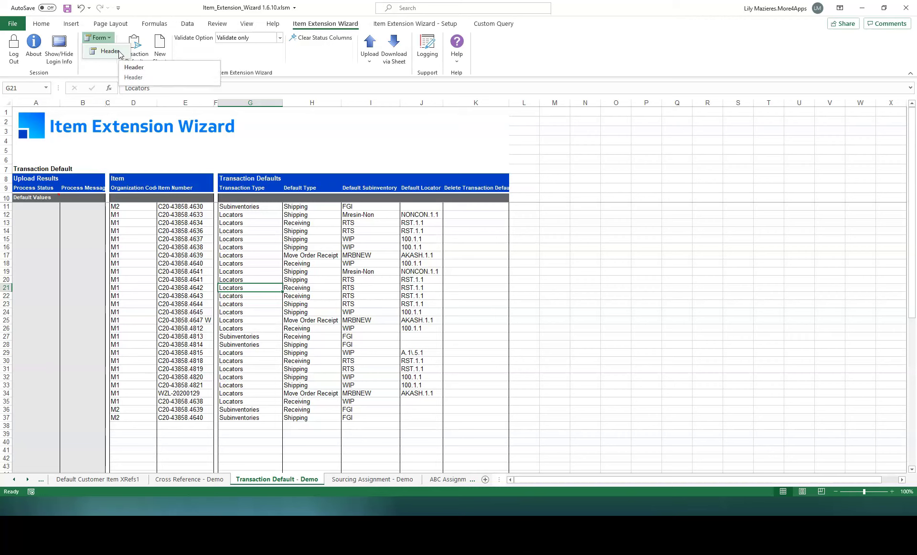
pyautogui.click(110, 51)
pyautogui.click(251, 288)
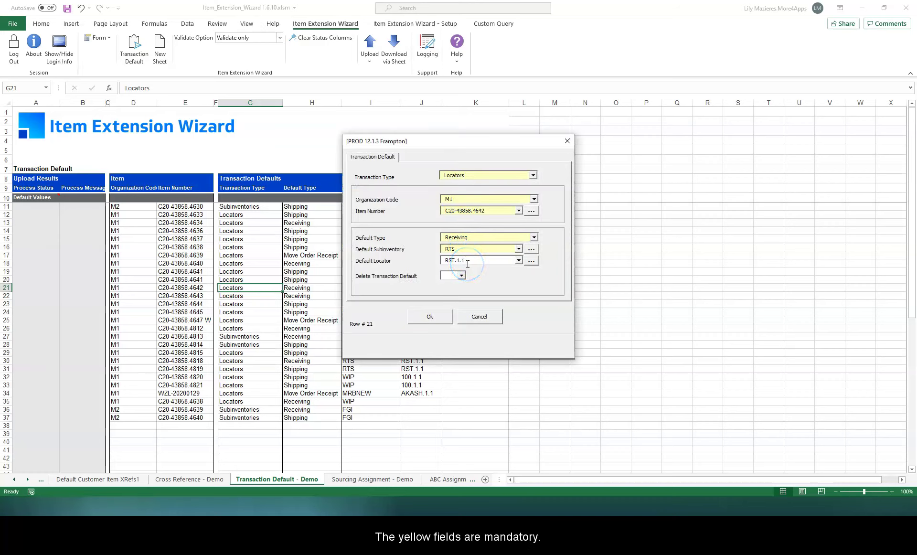
pyautogui.click(532, 175)
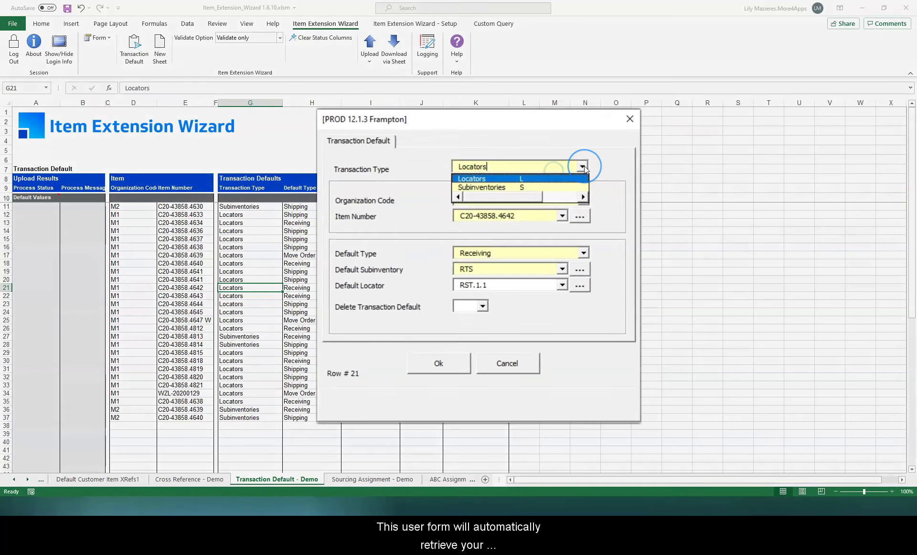
pyautogui.click(583, 167)
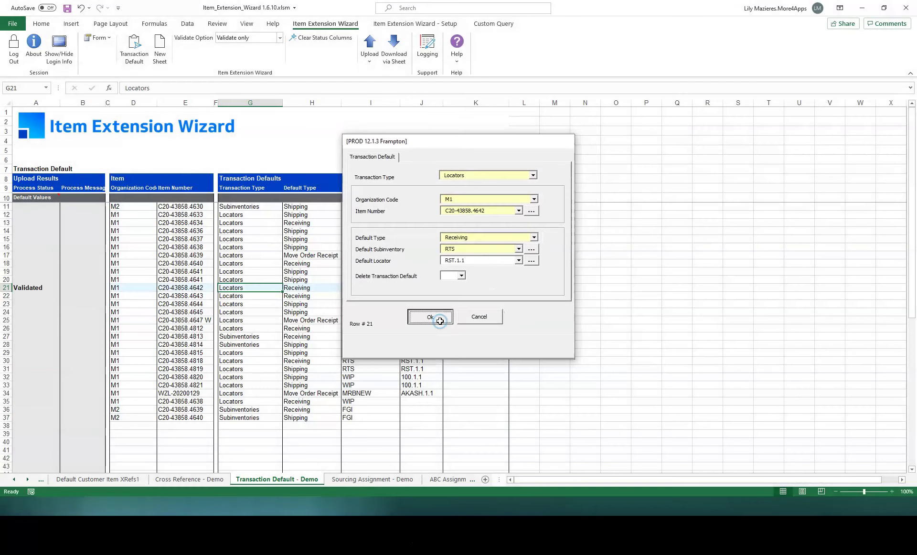
pyautogui.click(440, 322)
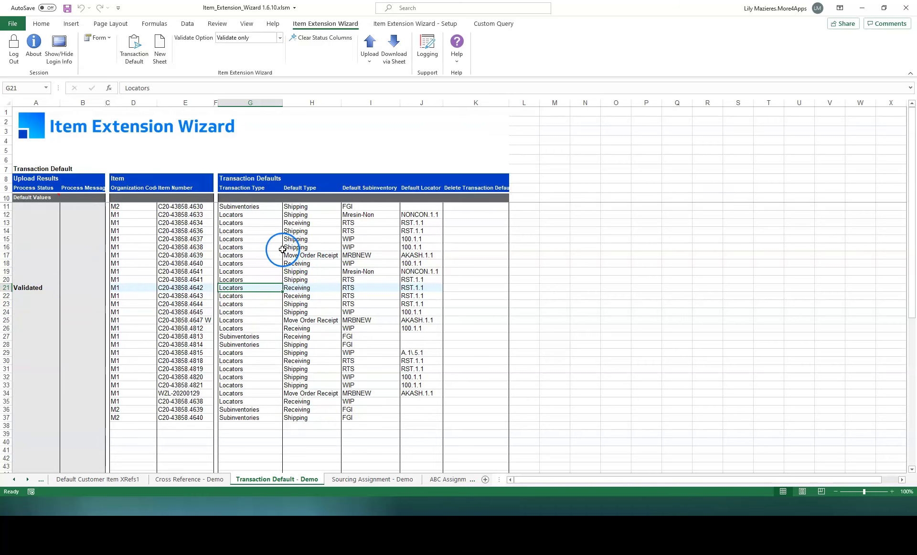
# - Copy Locators from G12 into G10 as the Default Values transaction type
pyautogui.click(261, 198)
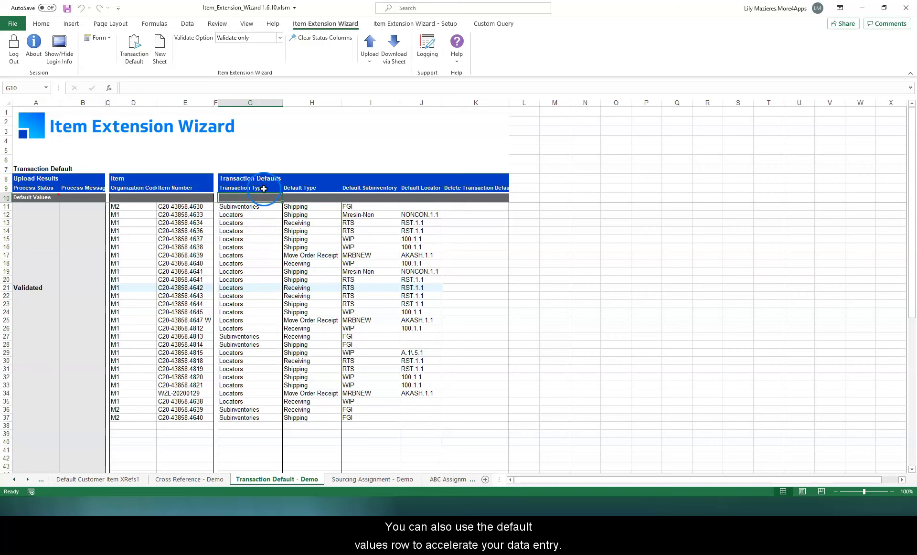
pyautogui.click(259, 215)
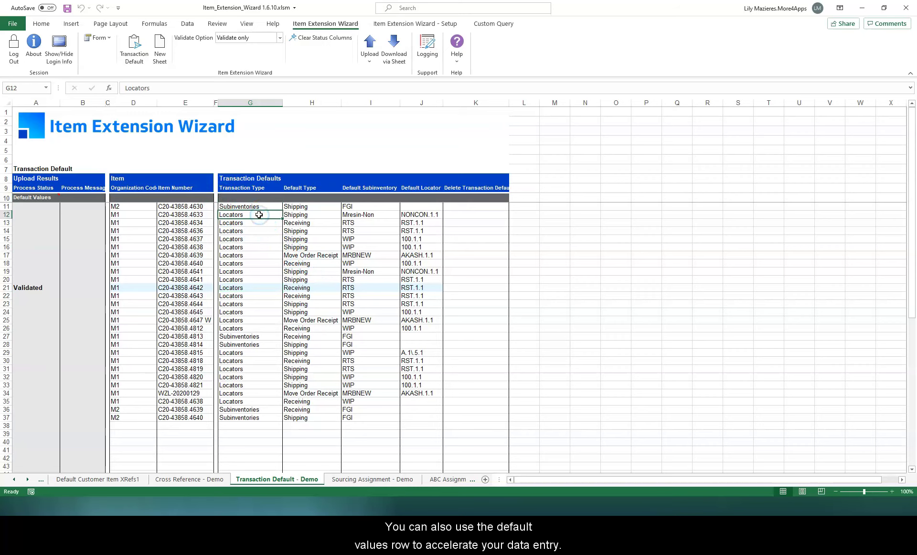
pyautogui.hotkey('ctrl', 'c')
pyautogui.rightClick(255, 197)
pyautogui.click(292, 346)
# - Clear the individual Locators entries in G12:G26 and G29:G35
pyautogui.moveTo(249, 214); pyautogui.dragTo(239, 328)
pyautogui.press('Delete')
pyautogui.click(249, 239)
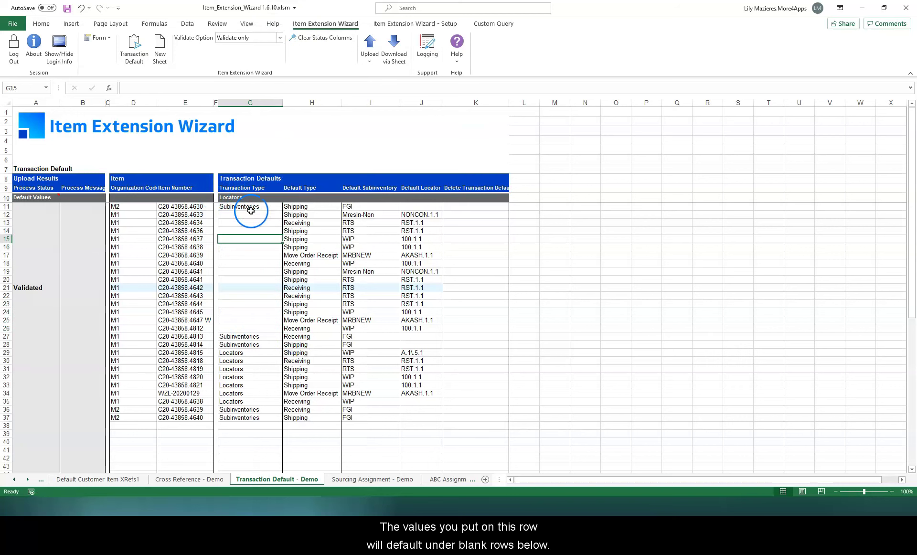
pyautogui.moveTo(249, 214); pyautogui.dragTo(264, 331)
pyautogui.click(261, 212)
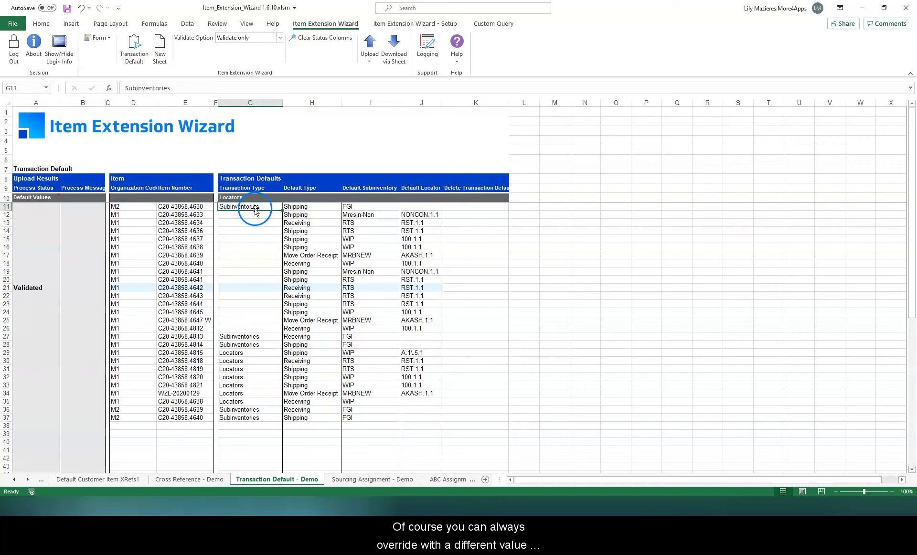
pyautogui.moveTo(224, 353); pyautogui.dragTo(249, 401)
pyautogui.press('Delete')
pyautogui.click(203, 295)
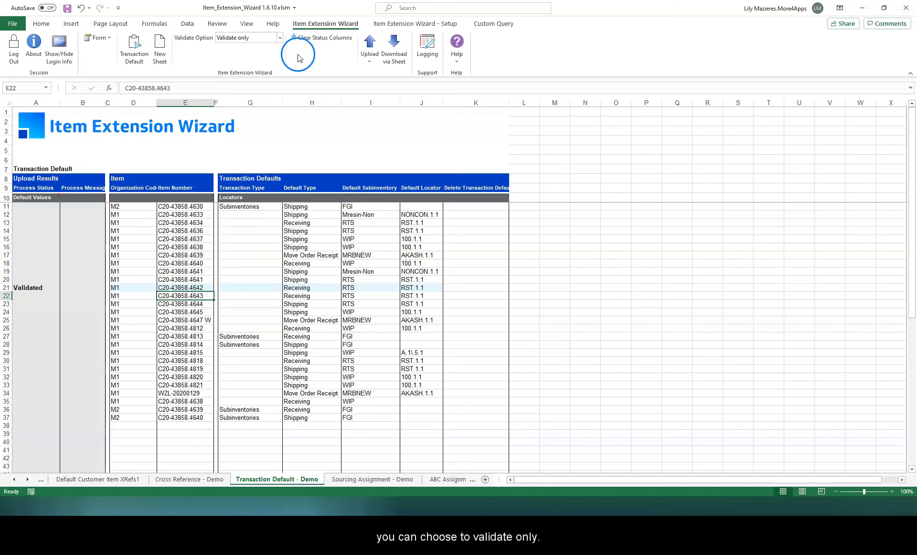
# - Set the Validate Option to Validate and Upload
pyautogui.click(280, 38)
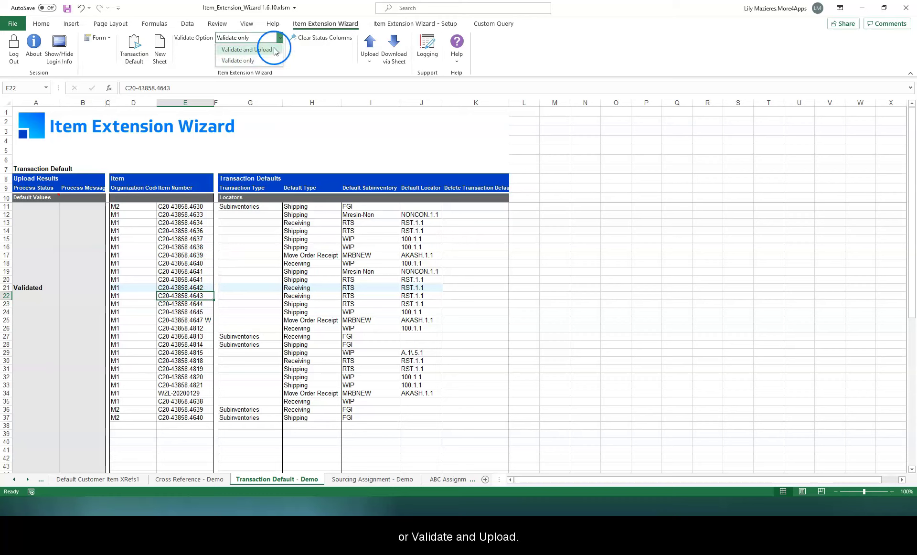
pyautogui.click(276, 54)
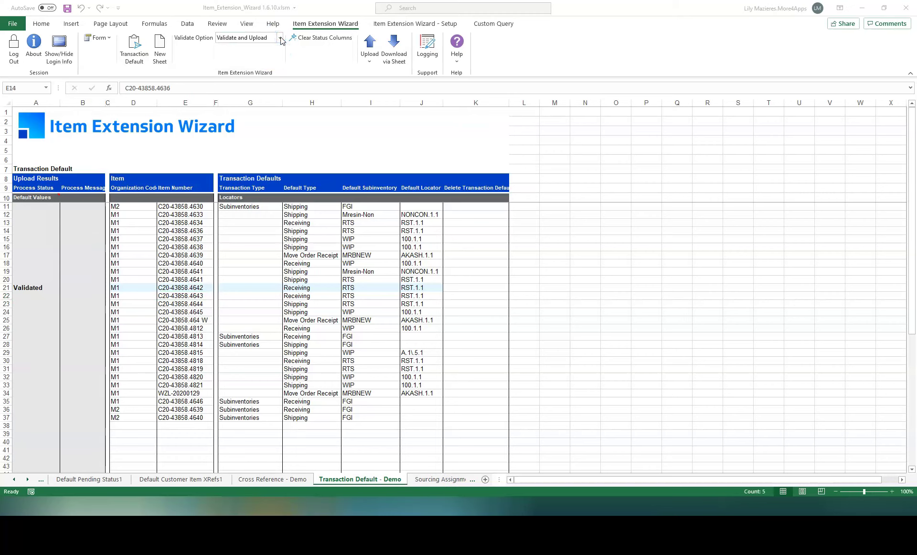
pyautogui.click(370, 62)
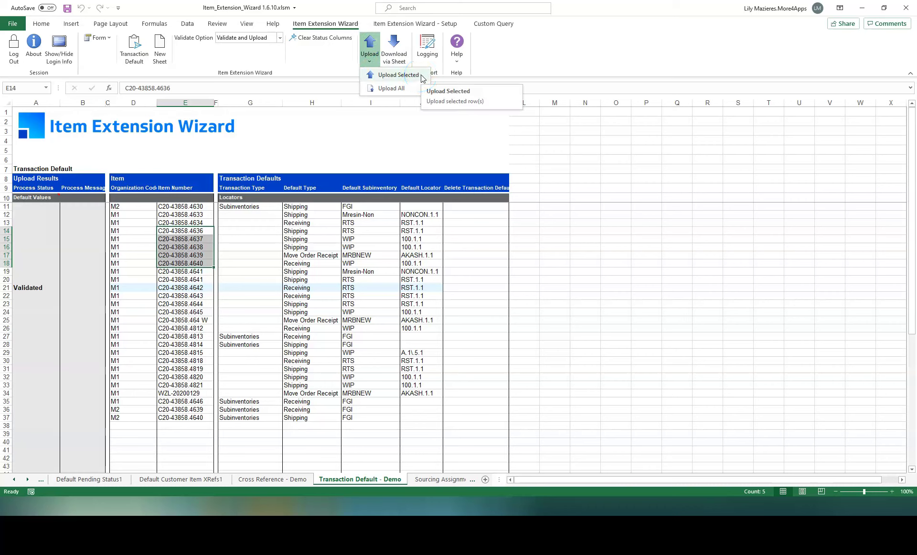
pyautogui.click(256, 221)
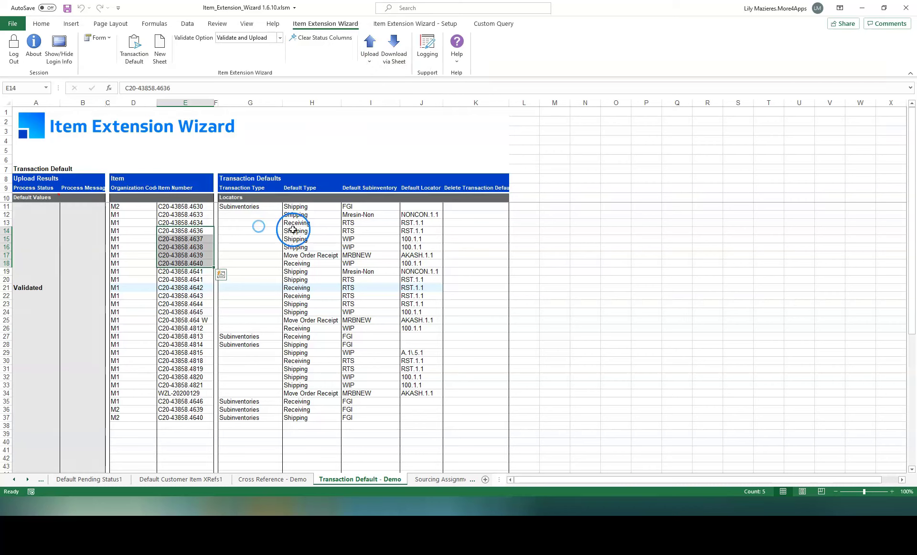
# - Upload every worksheet row to Oracle with Upload All
pyautogui.moveTo(296, 231); pyautogui.dragTo(304, 279)
pyautogui.moveTo(136, 231); pyautogui.dragTo(143, 286)
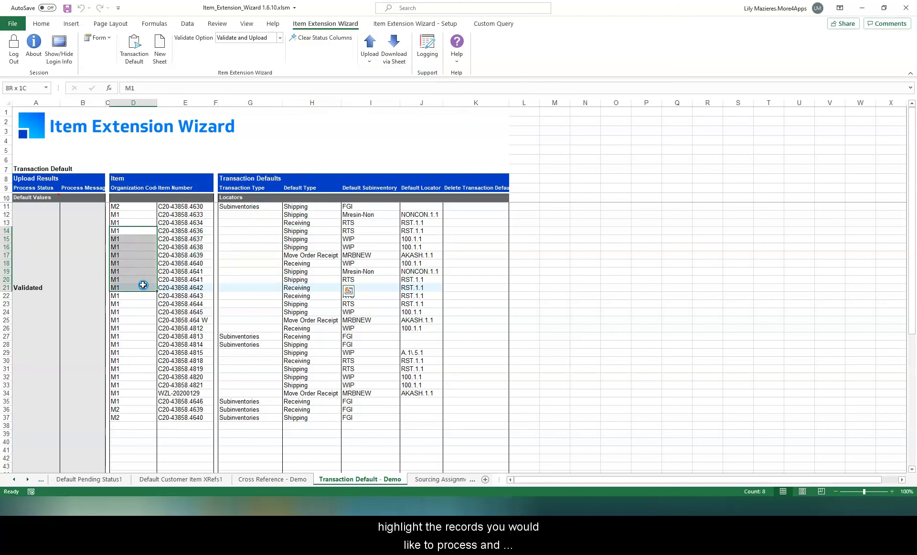
pyautogui.click(373, 62)
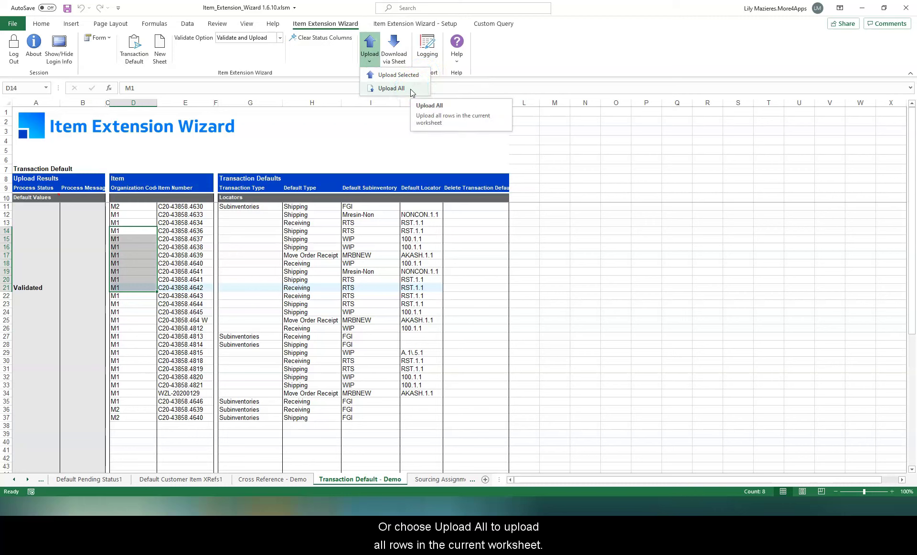
pyautogui.click(392, 88)
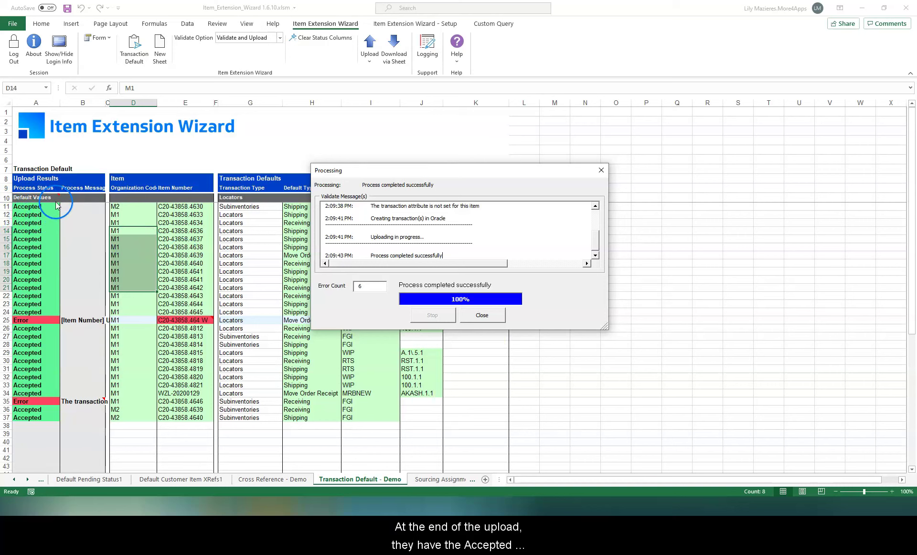
# - Close the upload report and read row 25's error: Item Number unmatched, choose a listed value
pyautogui.click(482, 312)
pyautogui.click(174, 222)
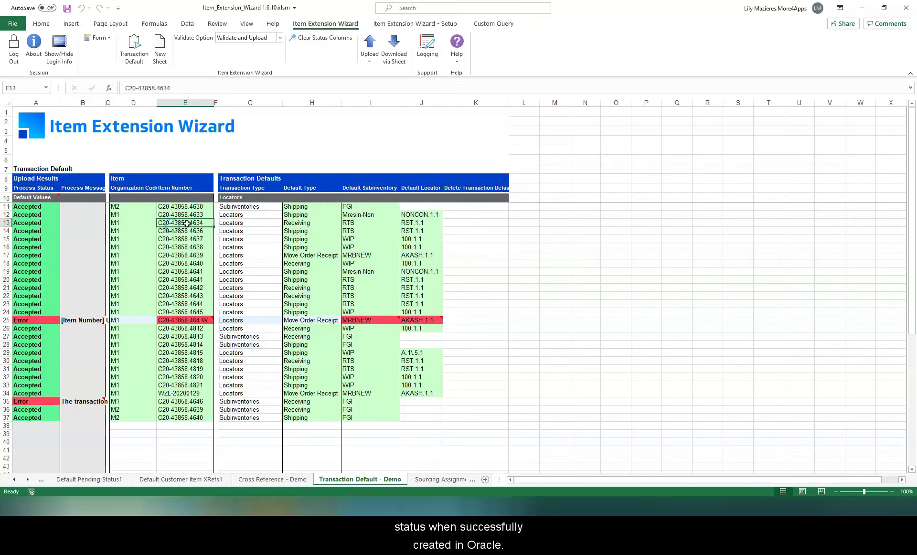
pyautogui.click(56, 320)
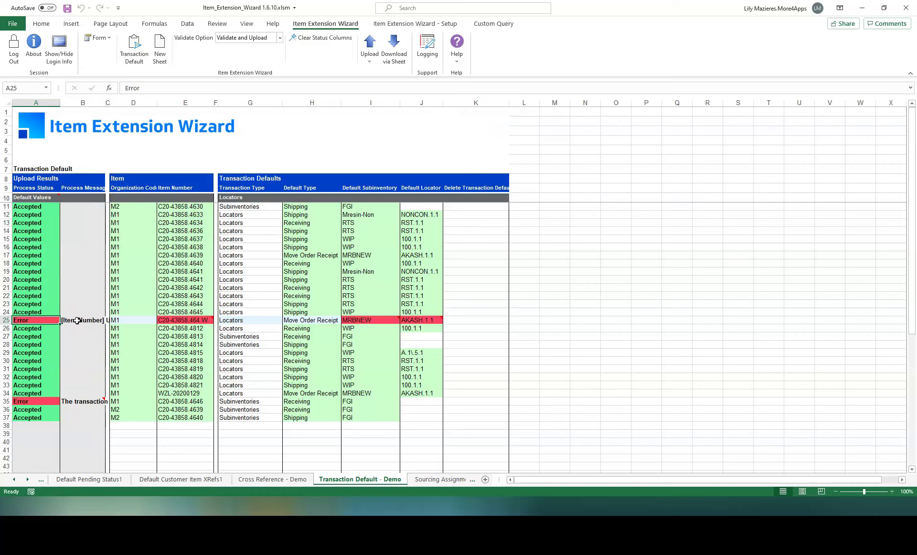
pyautogui.click(77, 321)
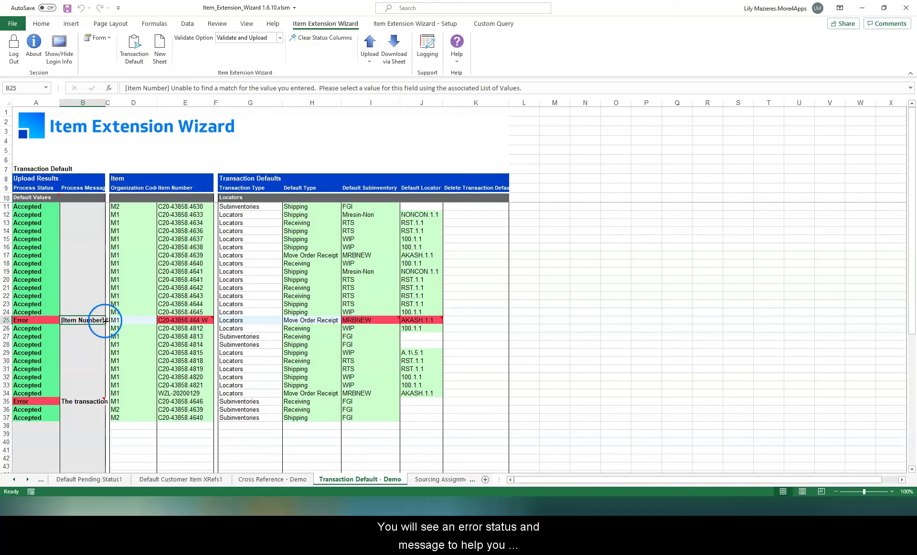
# - Replace row 25's item number with C20-43858.4645 picked from the Item Number combinations search
pyautogui.click(179, 319)
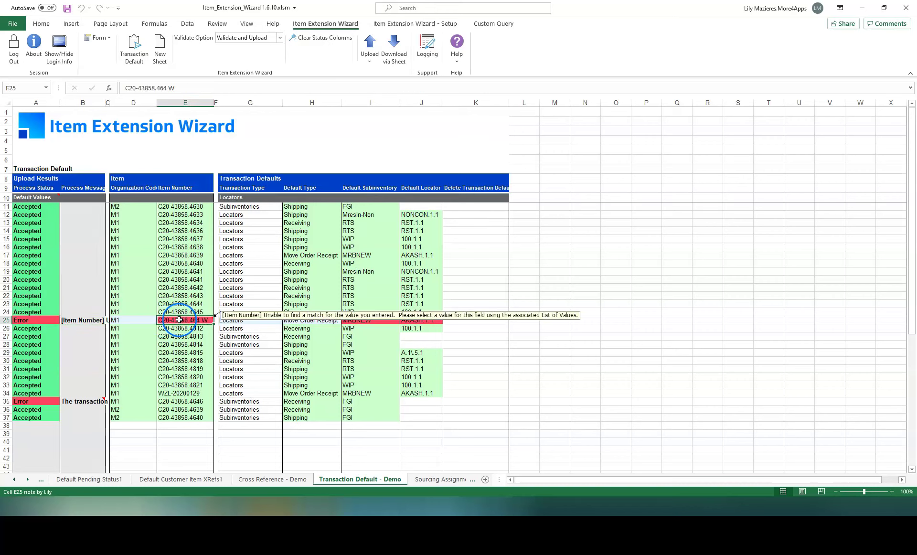
pyautogui.doubleClick(231, 329)
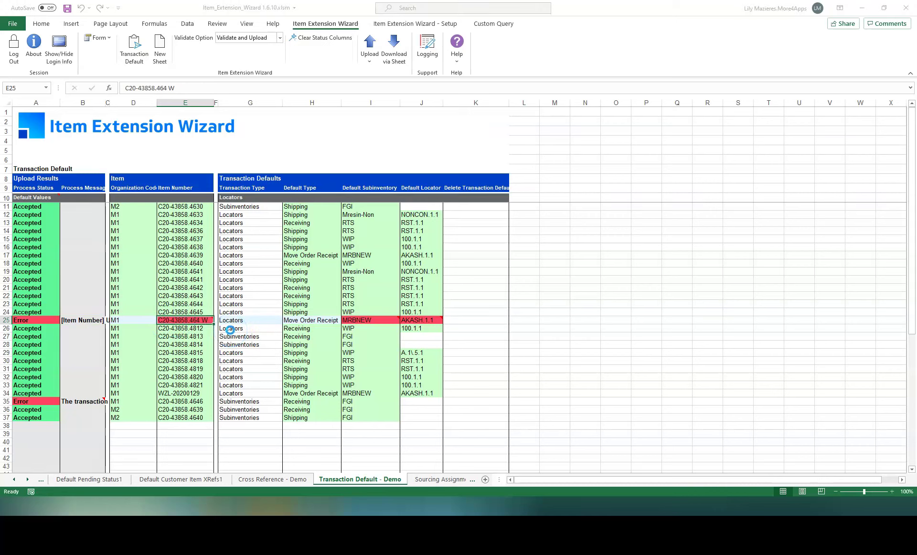
pyautogui.click(497, 209)
pyautogui.press('BackSpace')
pyautogui.press('BackSpace')
pyautogui.write('%')
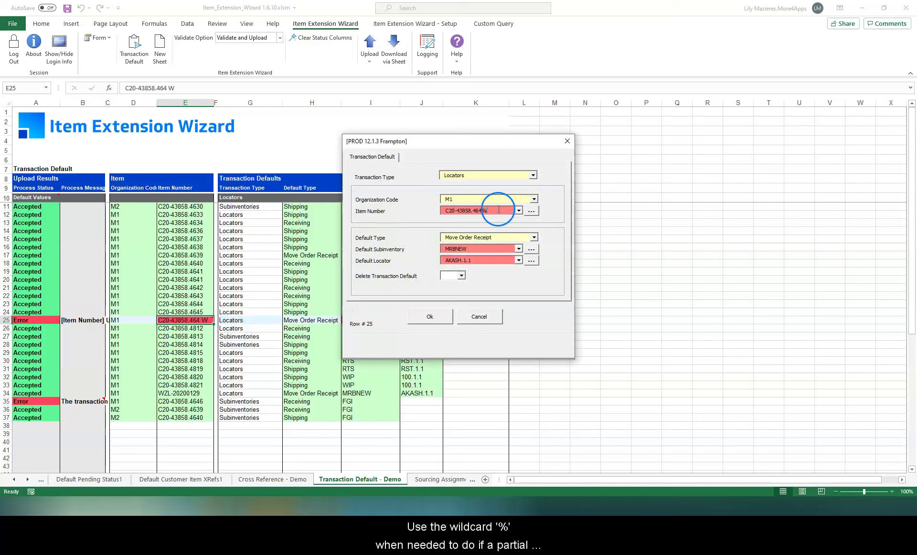
pyautogui.click(532, 212)
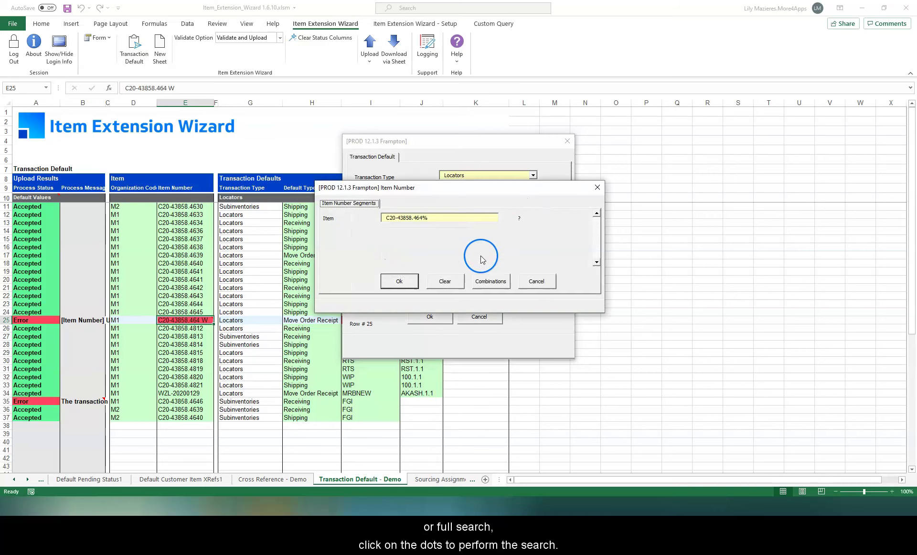
pyautogui.click(492, 282)
pyautogui.click(576, 244)
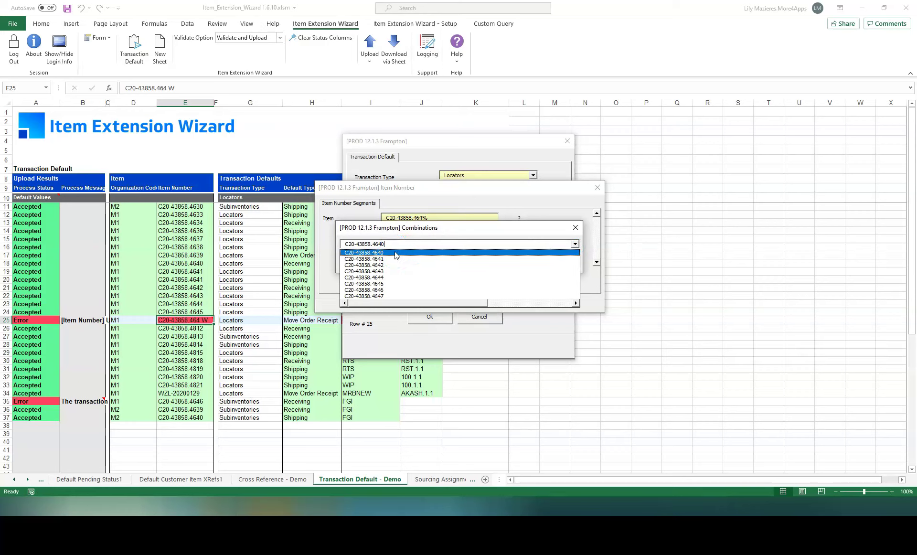
pyautogui.click(364, 284)
pyautogui.click(418, 260)
pyautogui.click(432, 316)
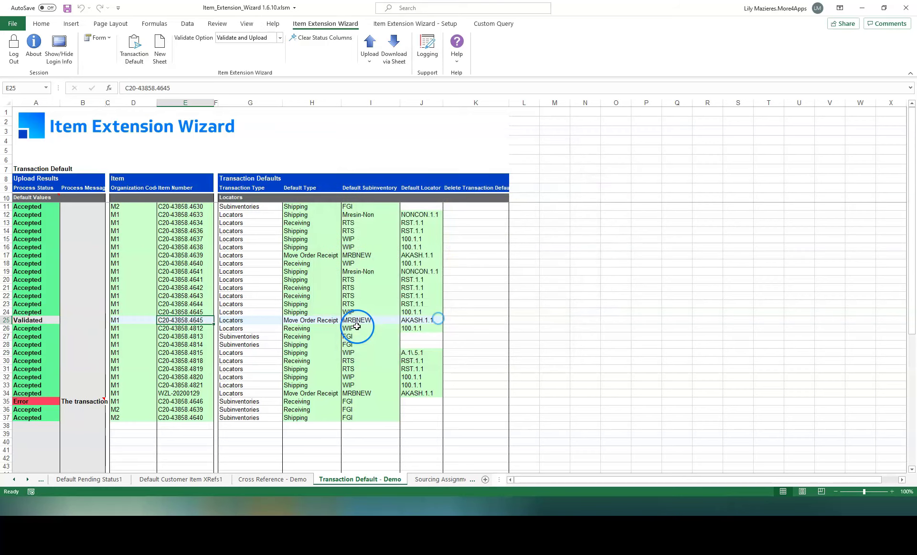
# - Re-upload row 25 alone with Upload Selected and check row 35's remaining error
pyautogui.click(371, 63)
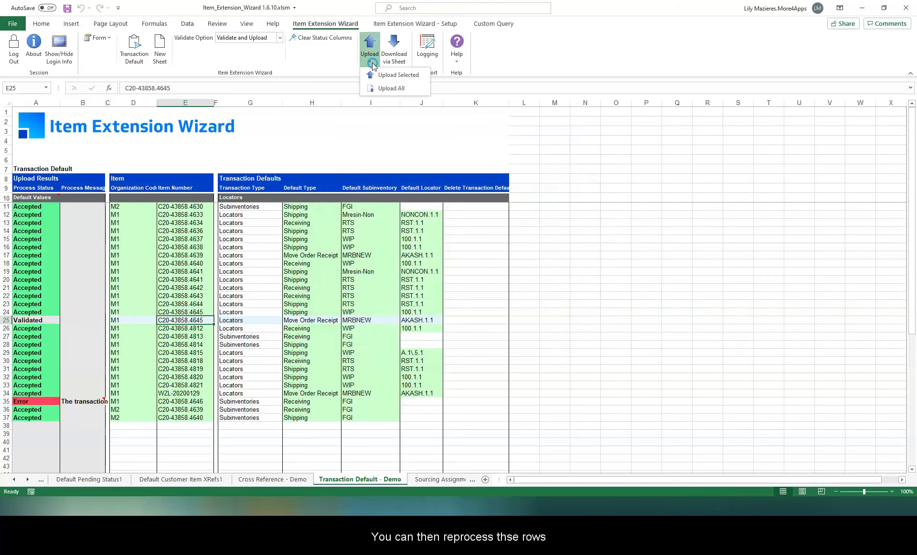
pyautogui.click(423, 80)
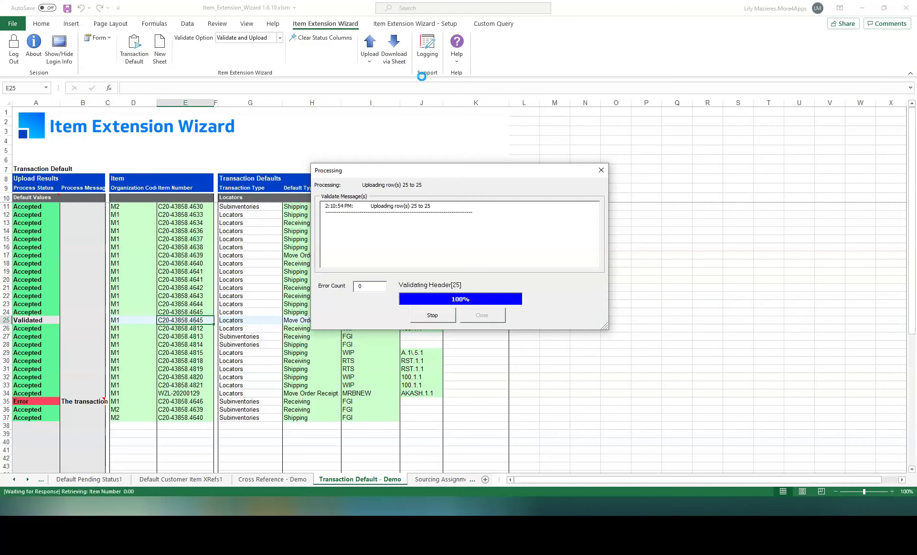
pyautogui.click(491, 320)
pyautogui.click(77, 399)
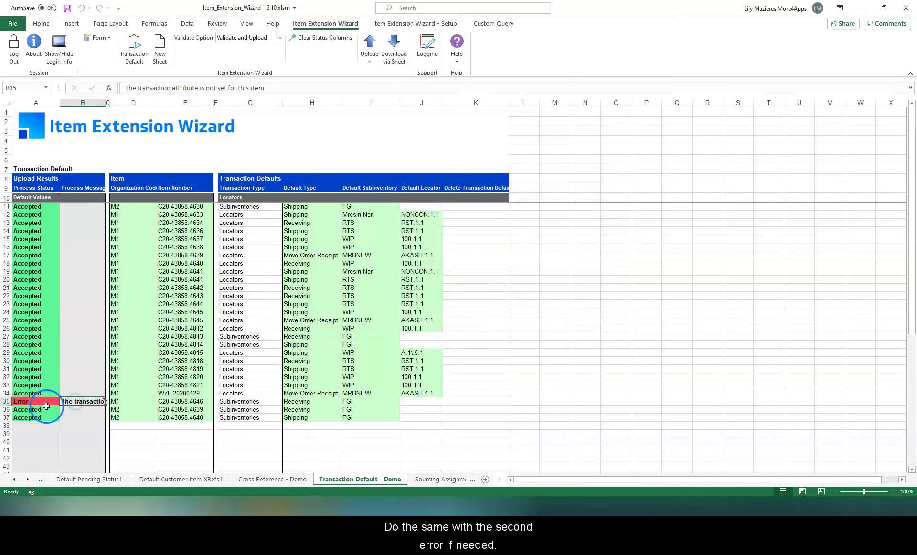
pyautogui.click(128, 435)
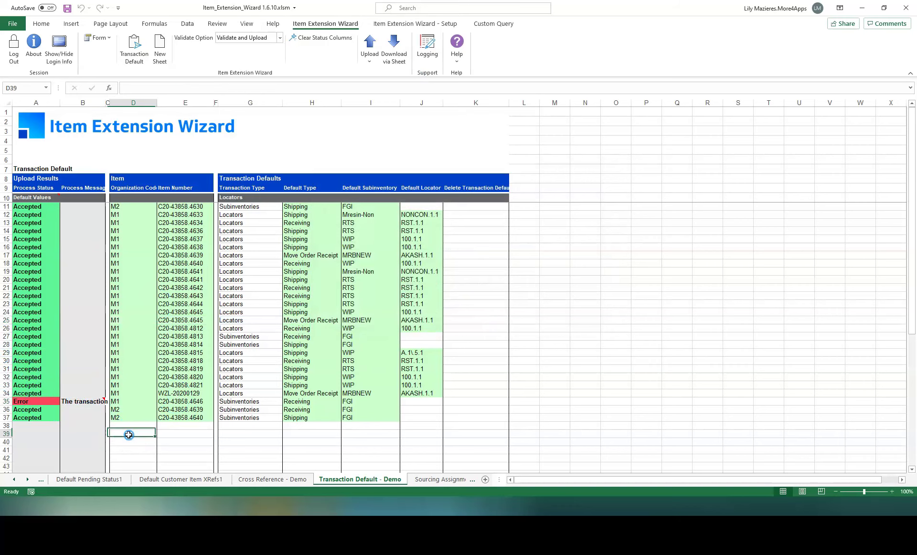
pyautogui.scroll(-1, 160, 423)
# - Copy the nine item numbers from E29:E37 into E39 onward
pyautogui.scroll(-2, 161, 423)
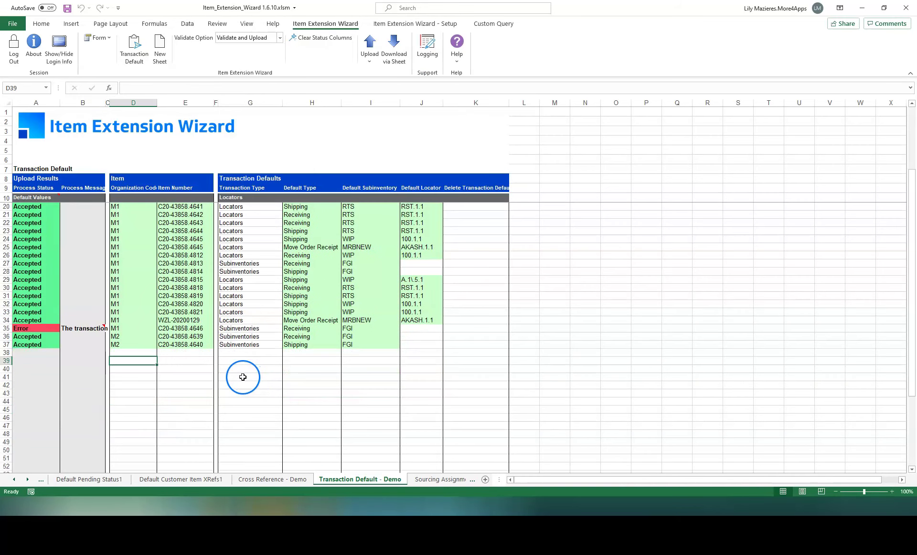
pyautogui.moveTo(180, 280); pyautogui.dragTo(180, 345)
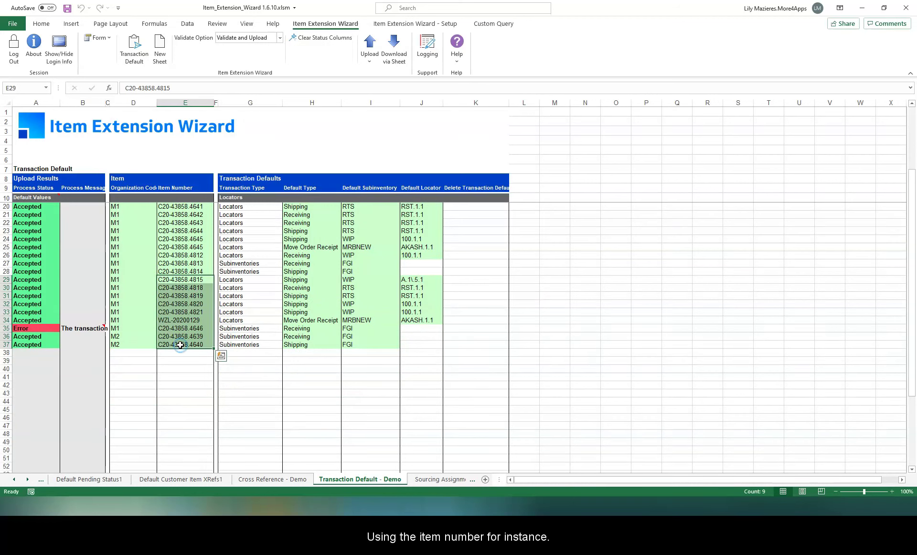
pyautogui.hotkey('ctrl', 'c')
pyautogui.click(180, 362)
pyautogui.hotkey('ctrl', 'v')
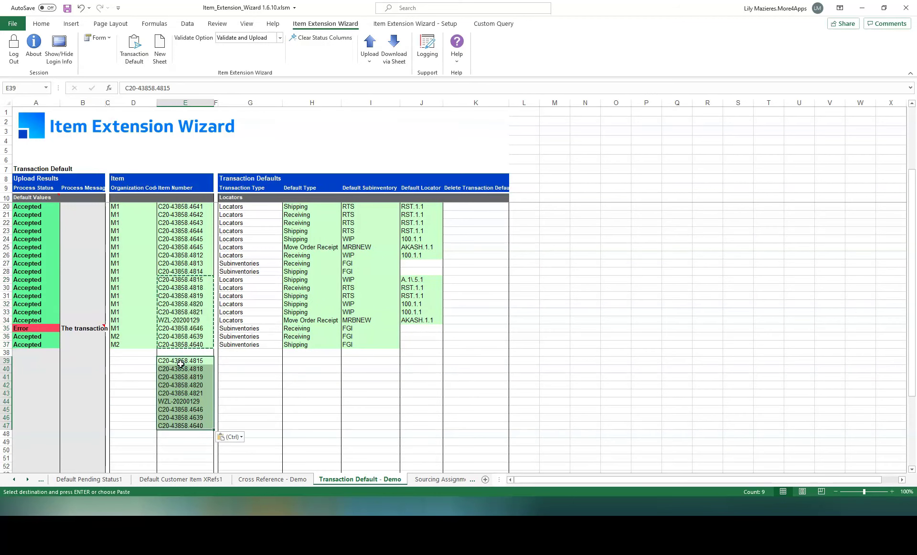
# - Download existing defaults via Sheet and check row 39's Locators transaction type and subinventory
pyautogui.click(401, 61)
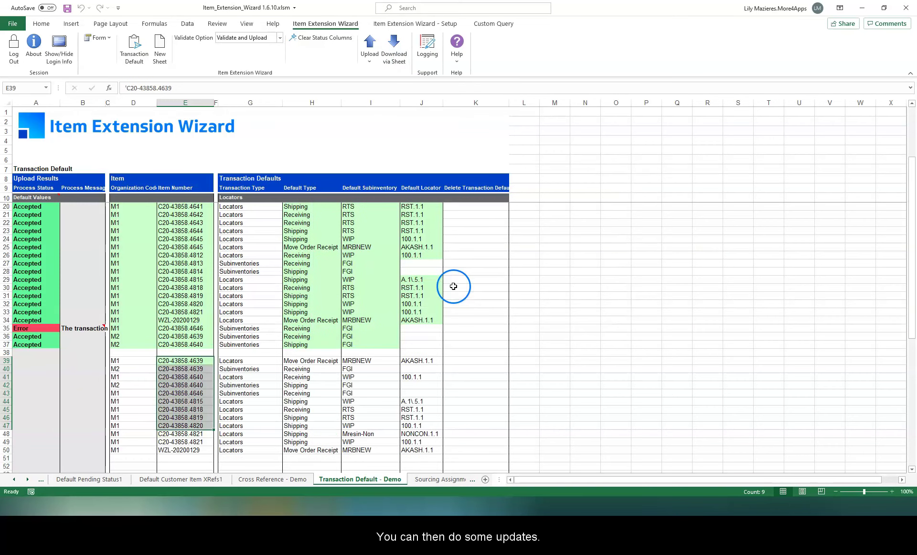
pyautogui.click(256, 361)
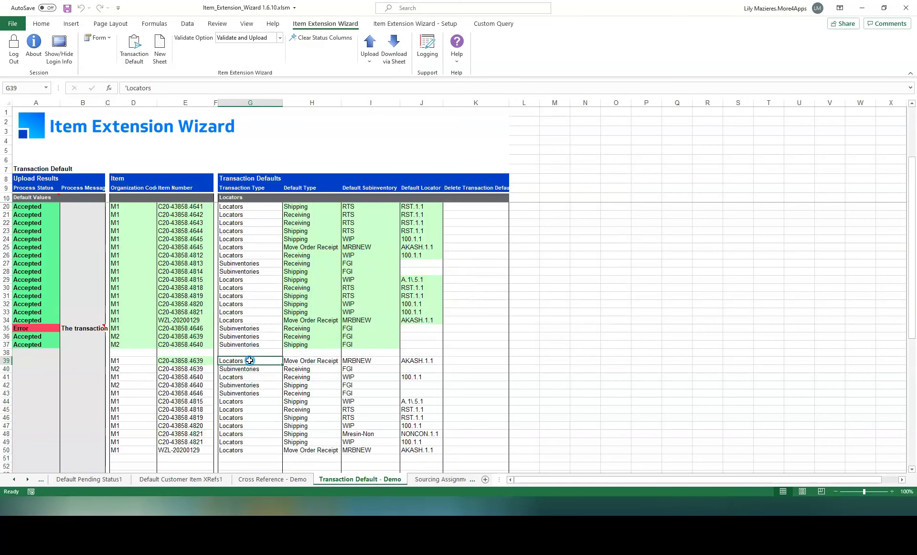
pyautogui.click(384, 360)
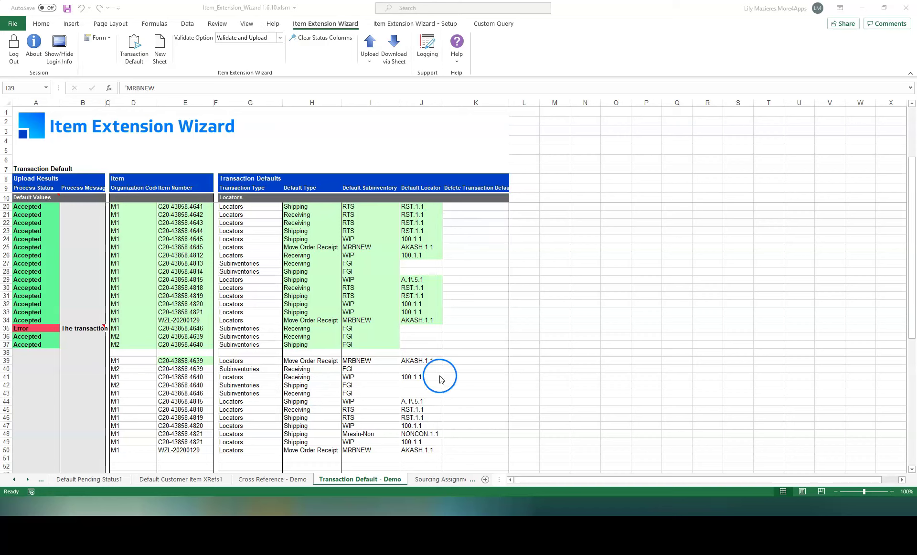
# - Enter Yes in K10 as the default Delete Transaction Default value
pyautogui.click(493, 196)
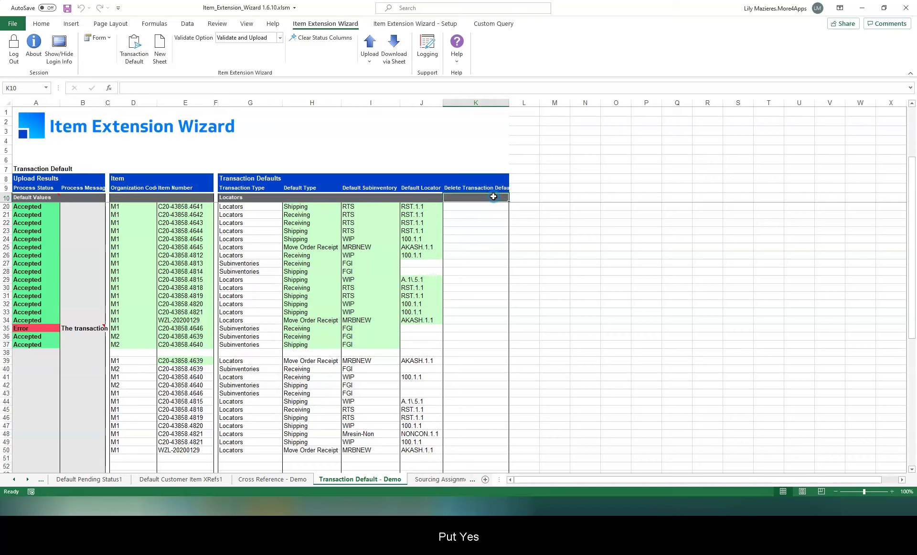
pyautogui.write('Yes')
pyautogui.press('Return')
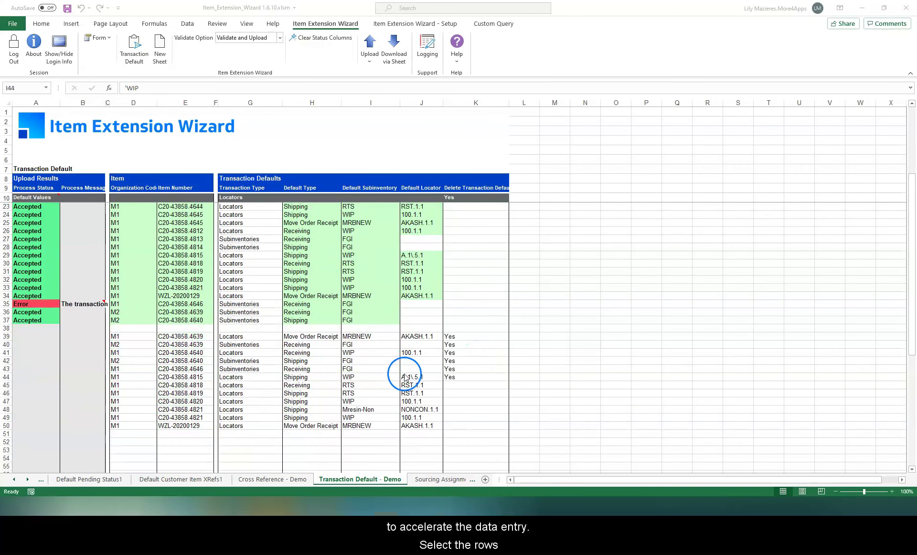
# - Upload Selected rows 44–50 to delete them, then read row 44's deletion error
pyautogui.moveTo(411, 377); pyautogui.dragTo(416, 426)
pyautogui.moveTo(370, 377); pyautogui.dragTo(374, 425)
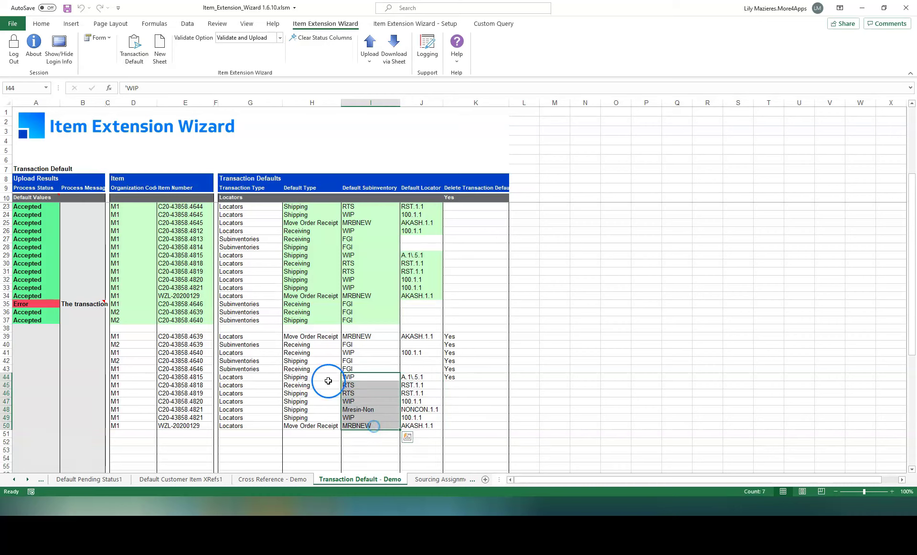
pyautogui.moveTo(328, 379); pyautogui.dragTo(332, 430)
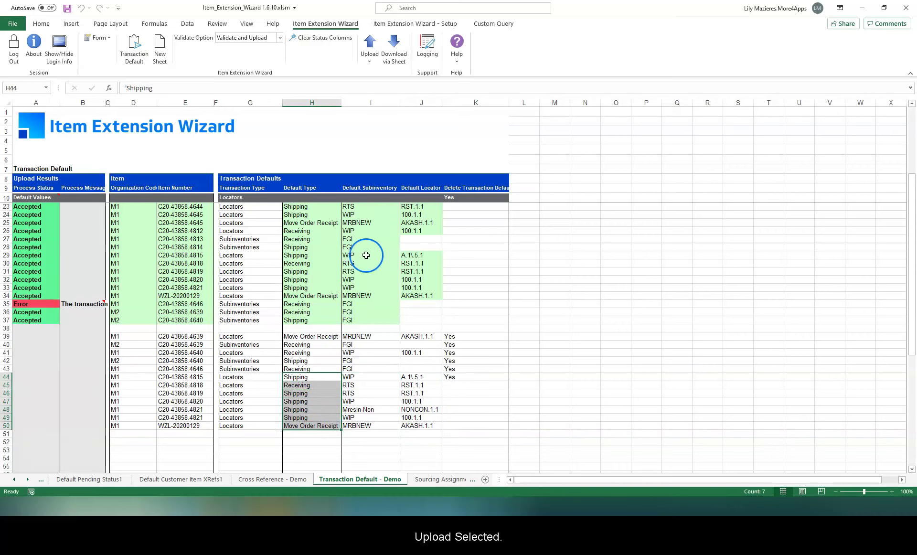
pyautogui.click(370, 58)
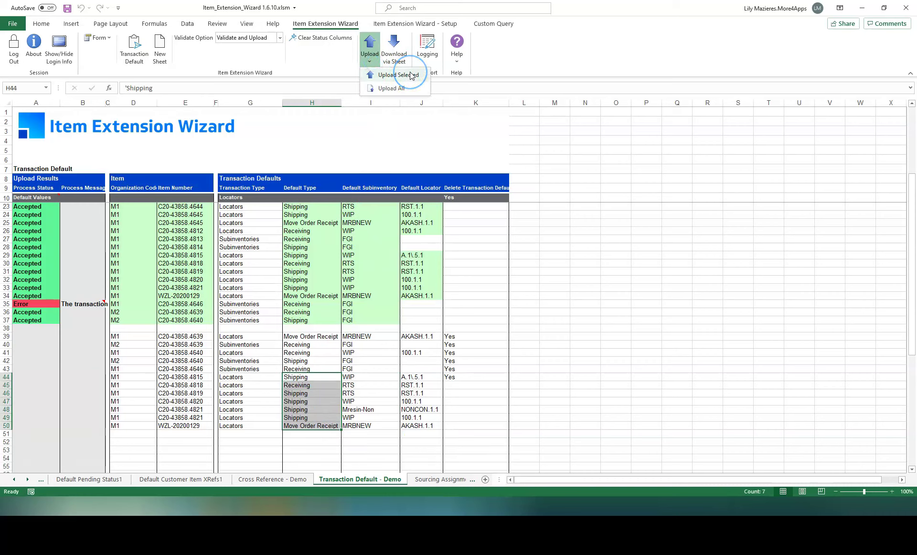
pyautogui.click(411, 75)
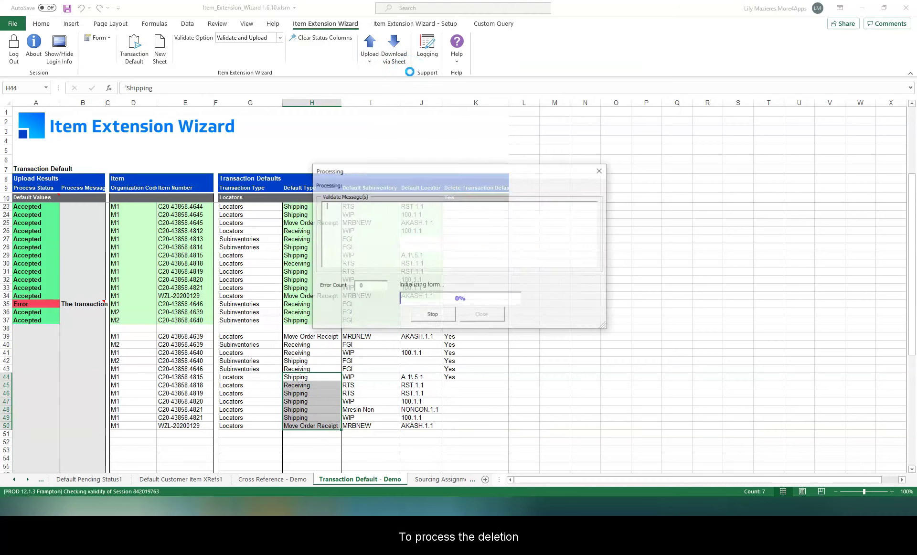
pyautogui.click(480, 314)
pyautogui.click(78, 377)
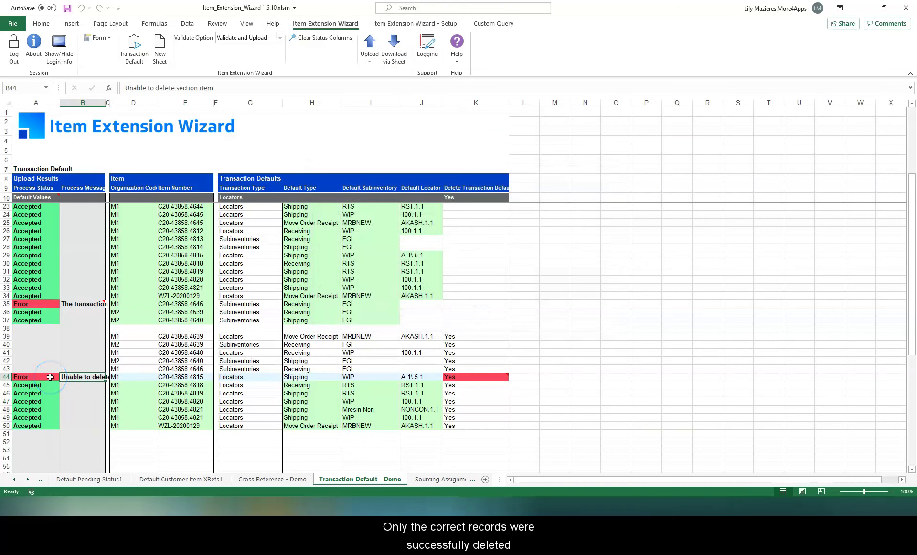
pyautogui.click(150, 382)
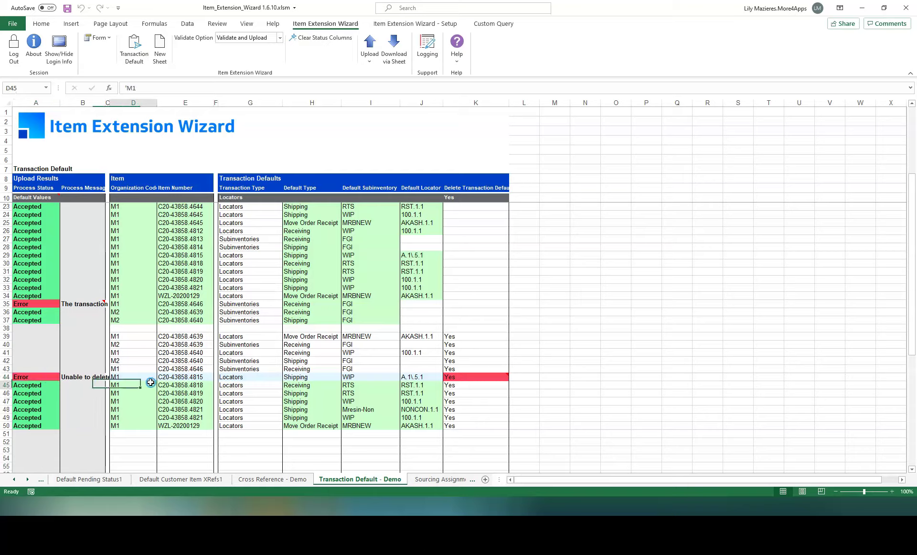